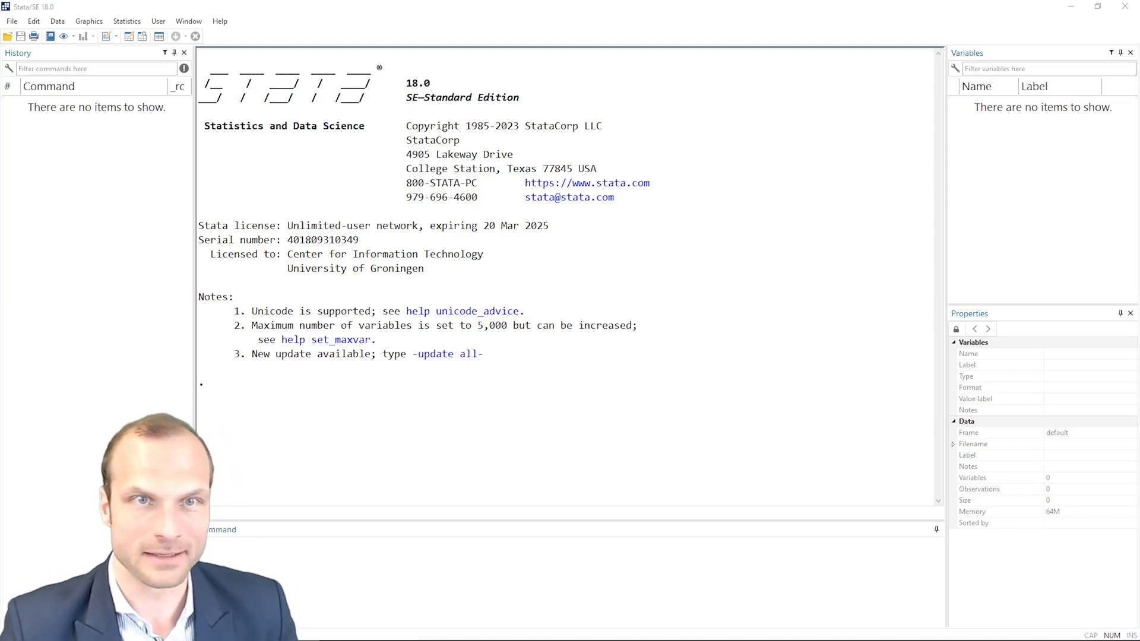
- Load the 3) Multivariate_Statistics do-file into the editor and enlarge its text
left_click(20, 36)
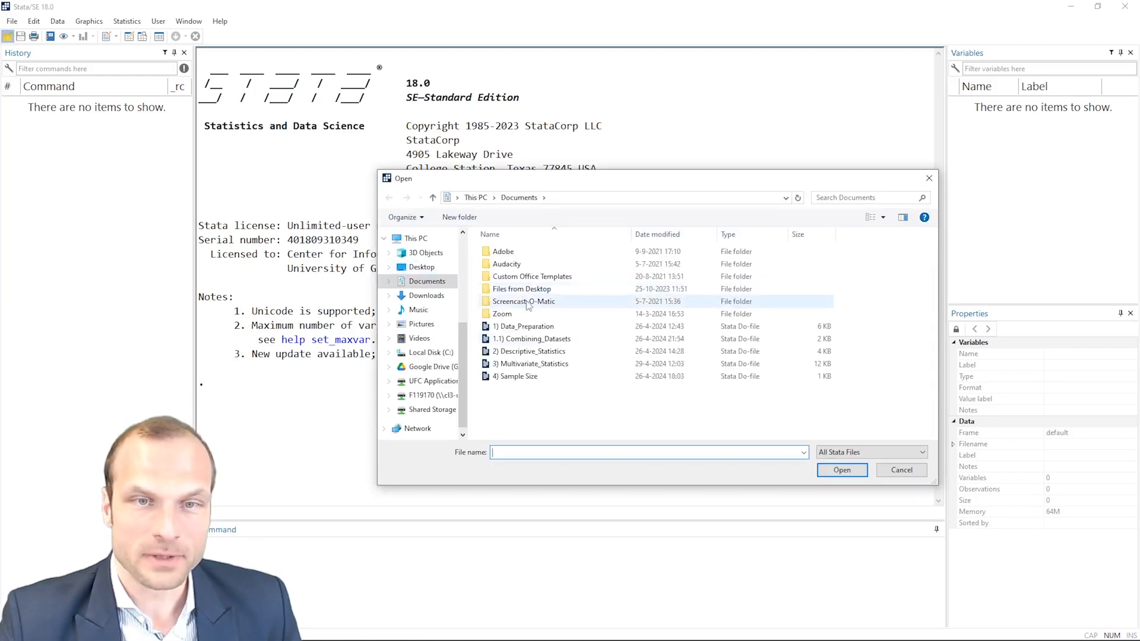
left_click(534, 363)
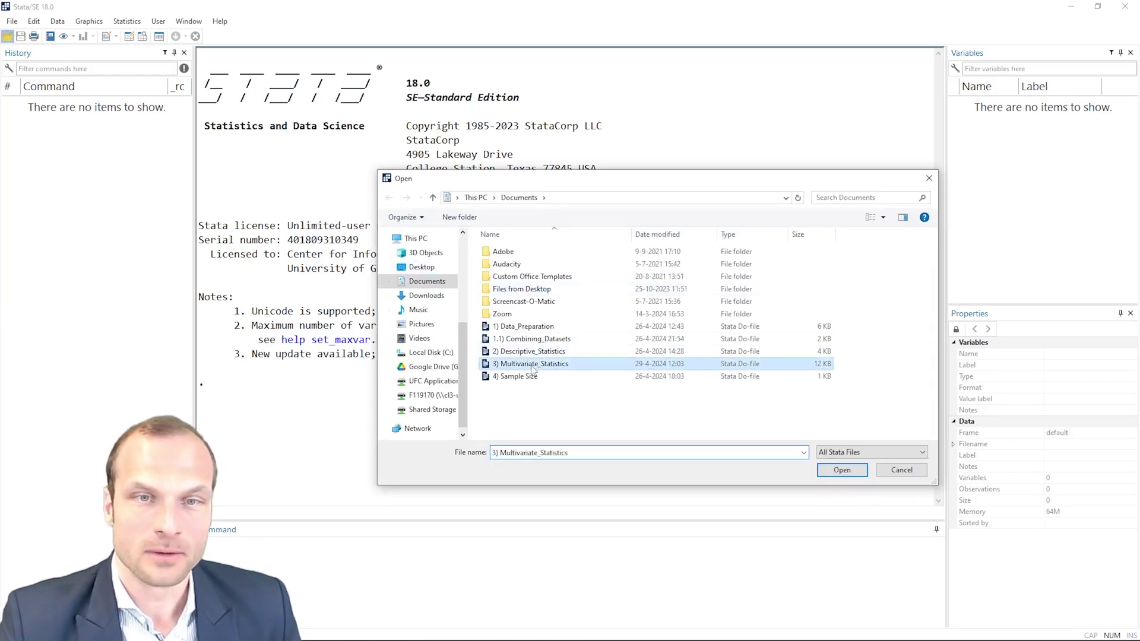
left_click(842, 470)
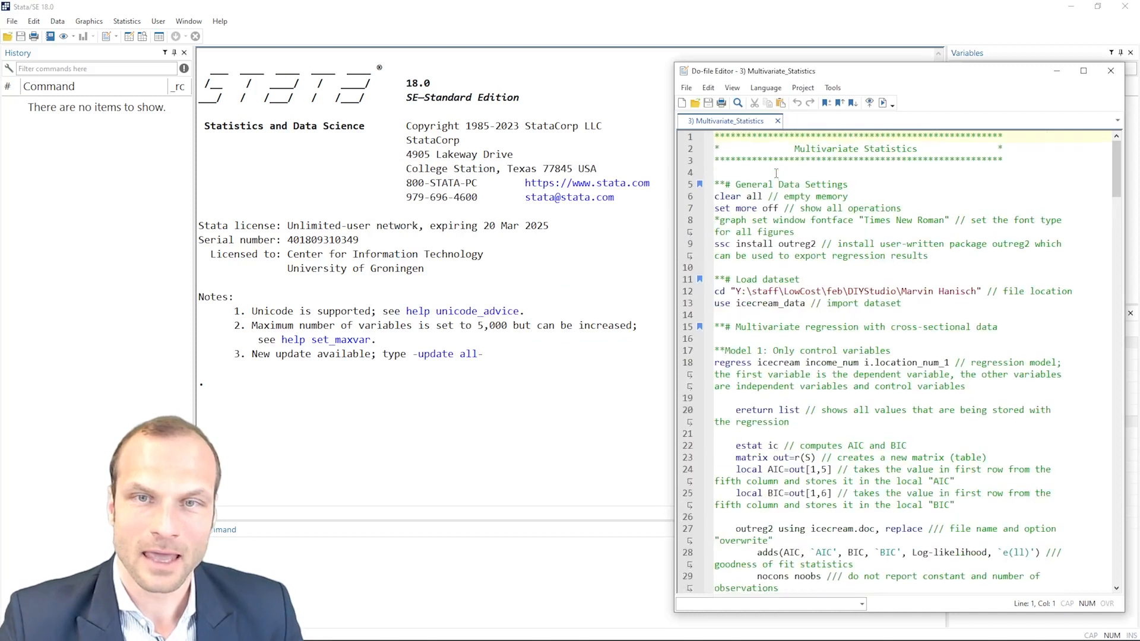
key("ctrl+plus")
key("ctrl+plus")
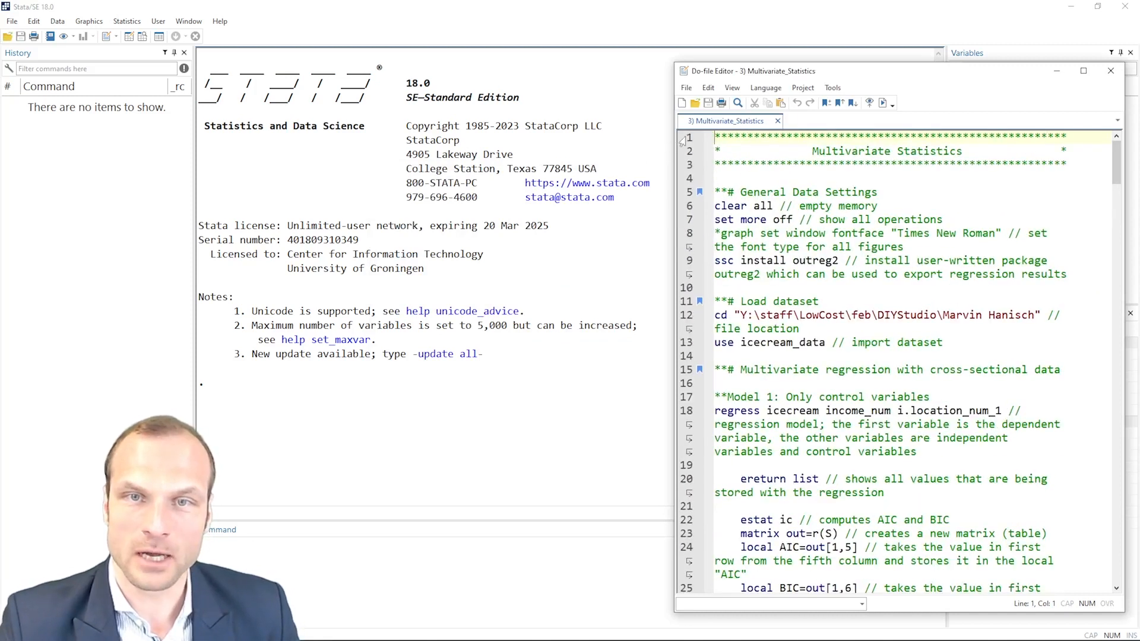
- Run the general settings lines 1–8 and the lines 11–13 that load icecream_data
left_click_drag(681, 138, 701, 238)
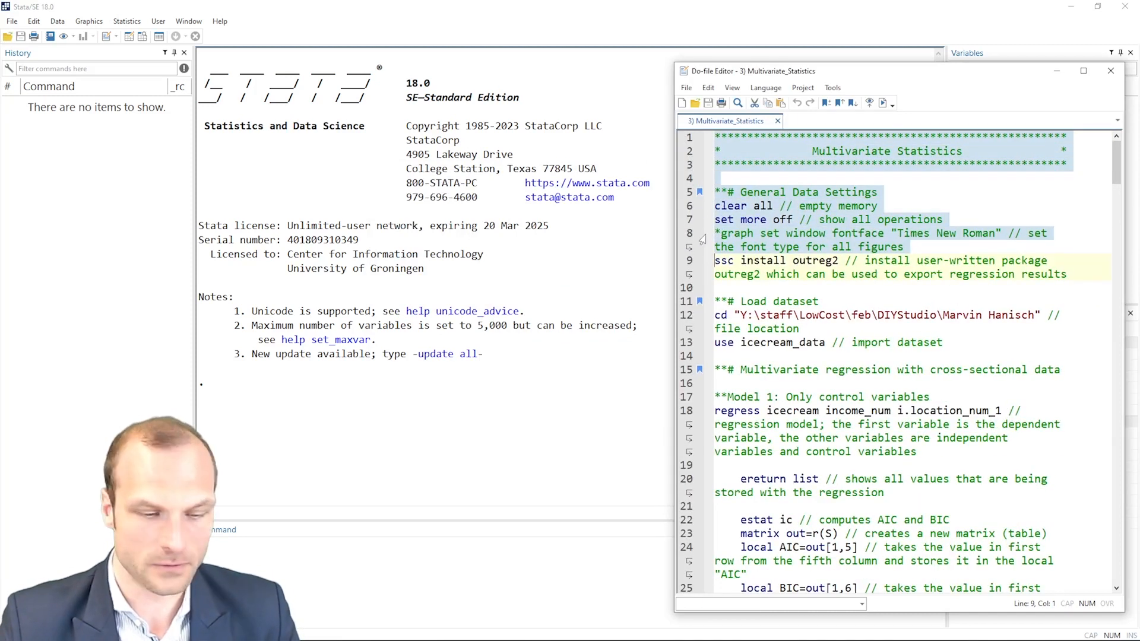
key("ctrl+d")
left_click_drag(686, 303, 694, 351)
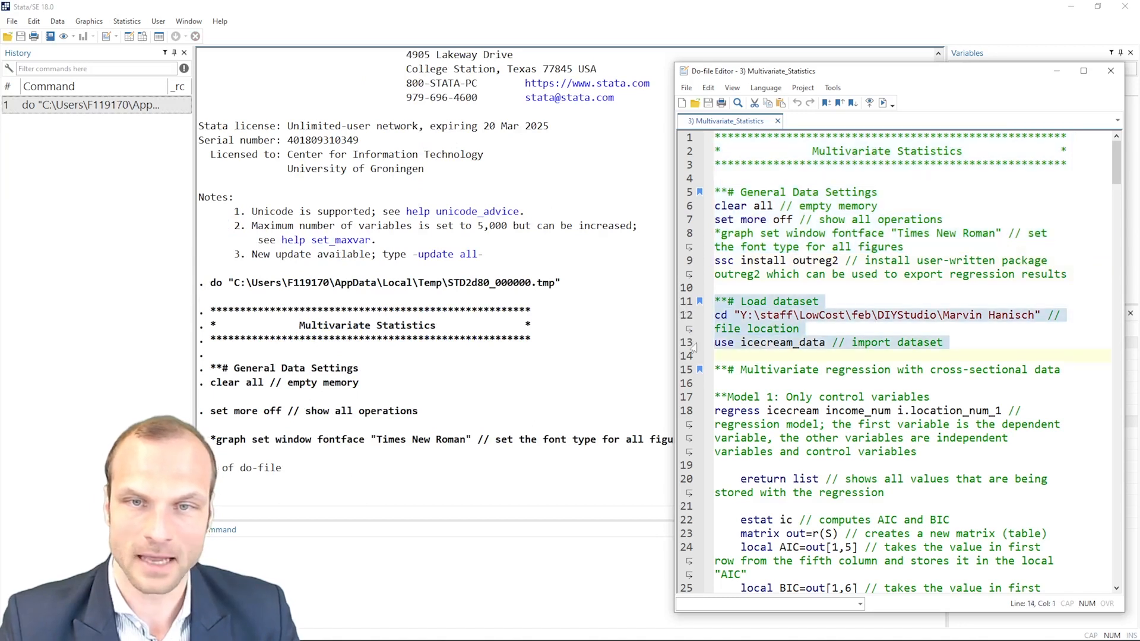
key("ctrl+d")
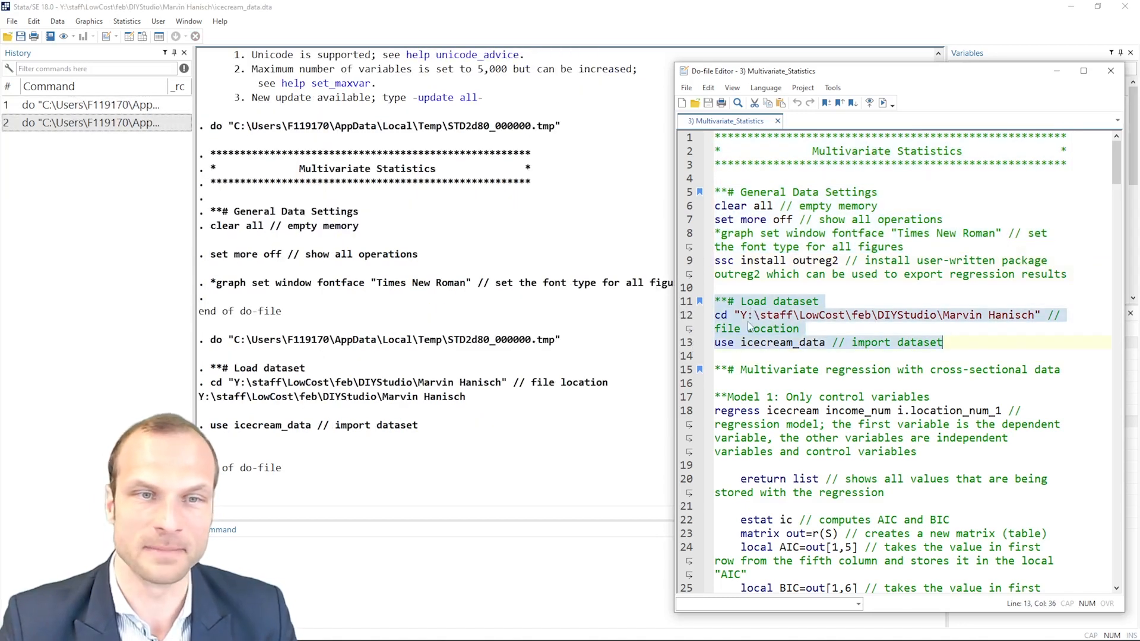
- Deselect the dataset-loading lines before moving to the Test Mediation Hypotheses section
left_click(760, 384)
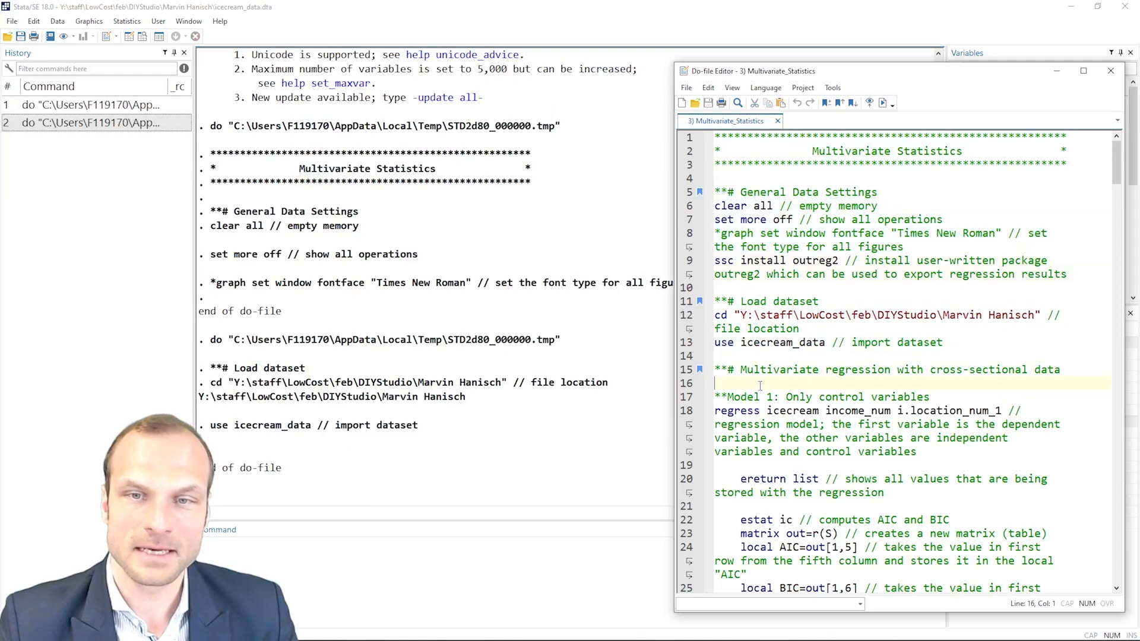
scroll(760, 384, "down", 5)
scroll(760, 384, "down", 5)
scroll(760, 384, "down", 5)
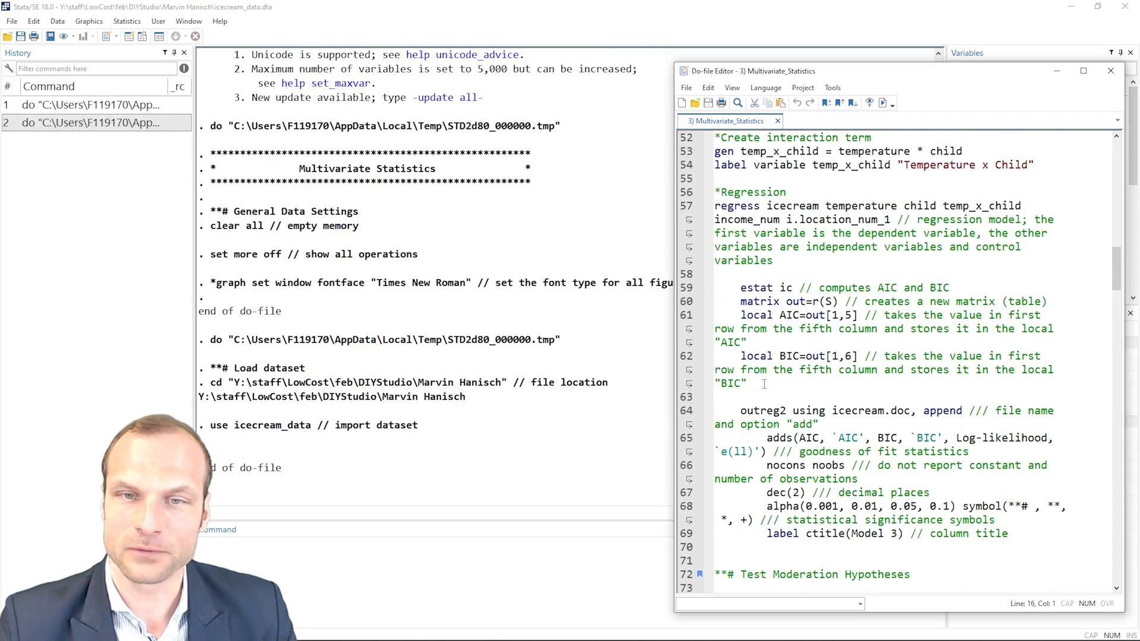
scroll(762, 384, "down", 5)
scroll(763, 384, "down", 5)
scroll(763, 384, "down", 5)
scroll(763, 384, "down", 4)
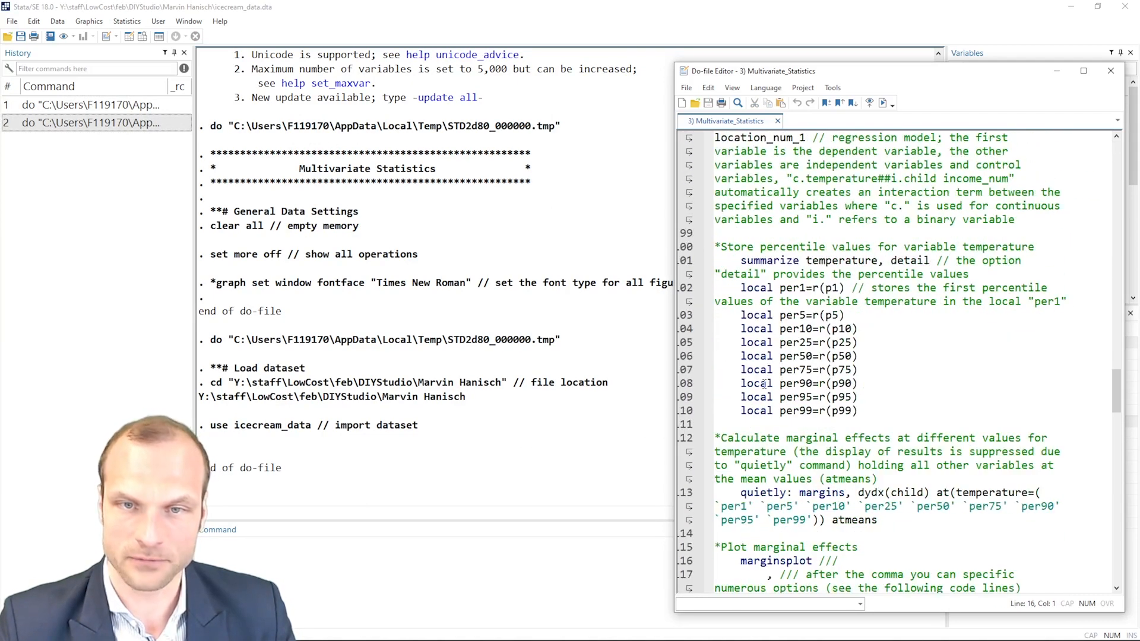
scroll(763, 383, "down", 5)
scroll(763, 384, "down", 5)
scroll(763, 385, "down", 4)
scroll(764, 383, "down", 4)
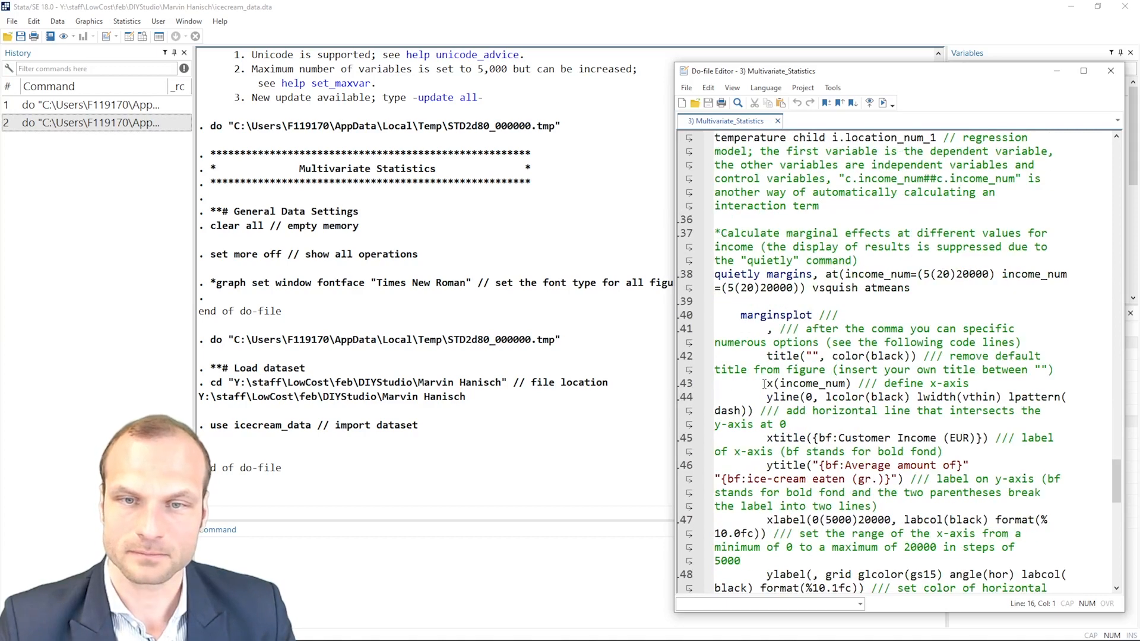
scroll(763, 384, "down", 5)
scroll(763, 383, "down", 4)
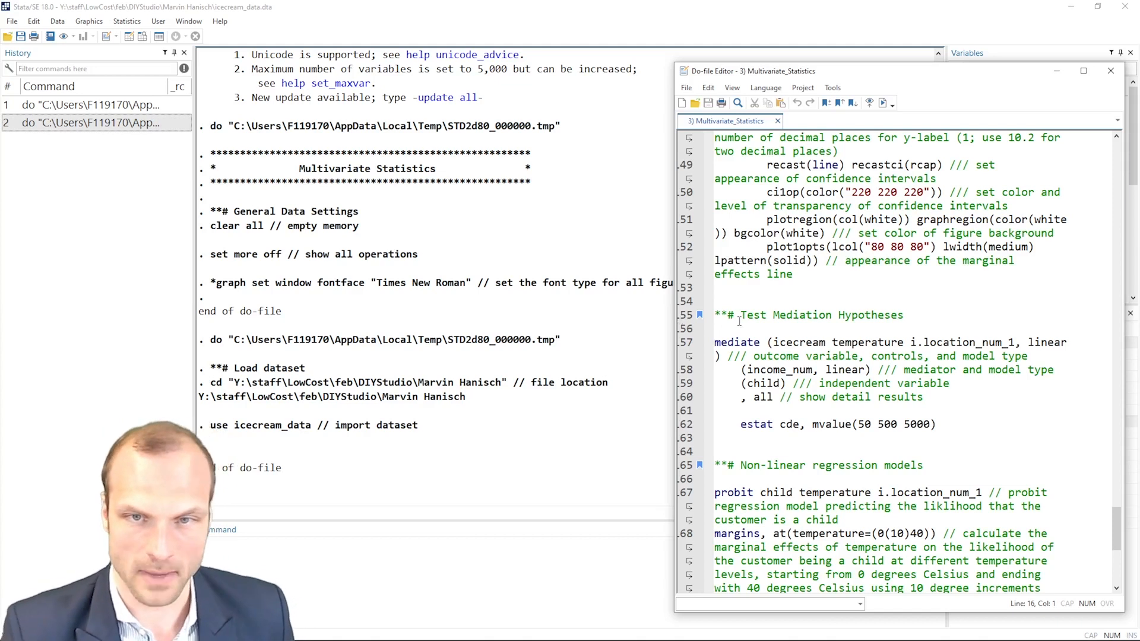
double_click(730, 345)
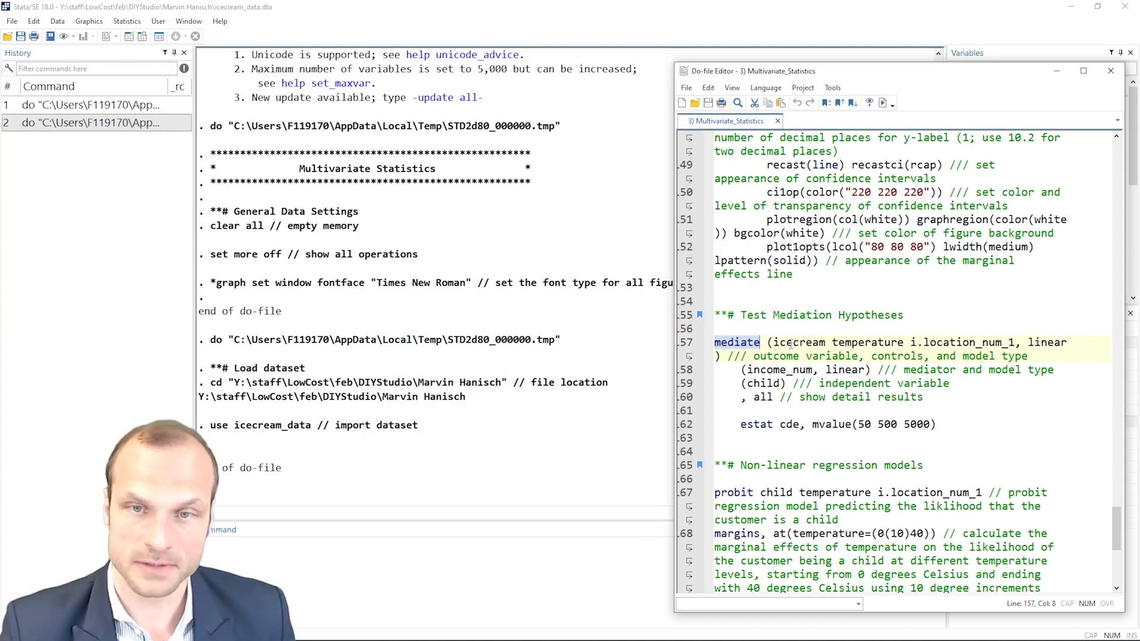
double_click(795, 342)
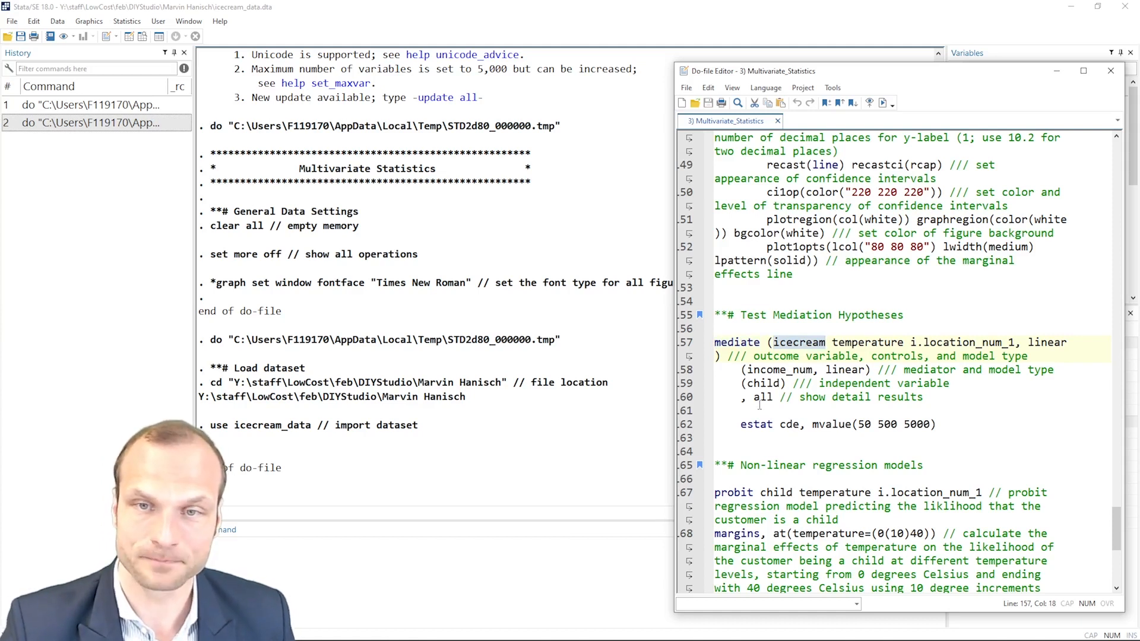
left_click_drag(830, 342, 1016, 342)
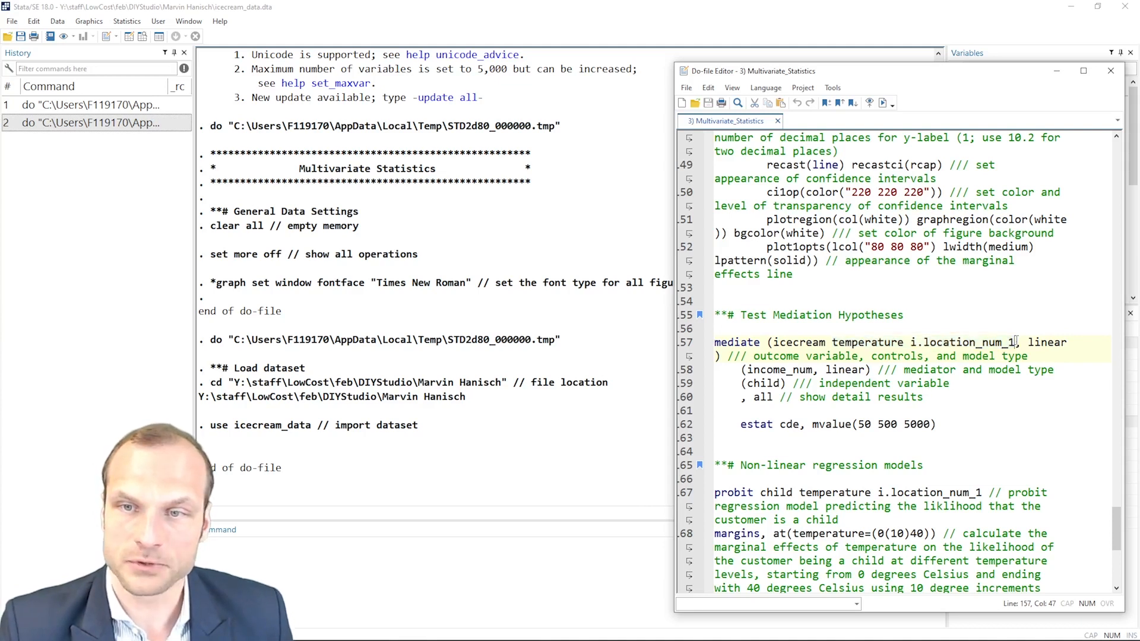
left_click_drag(1016, 342, 1069, 343)
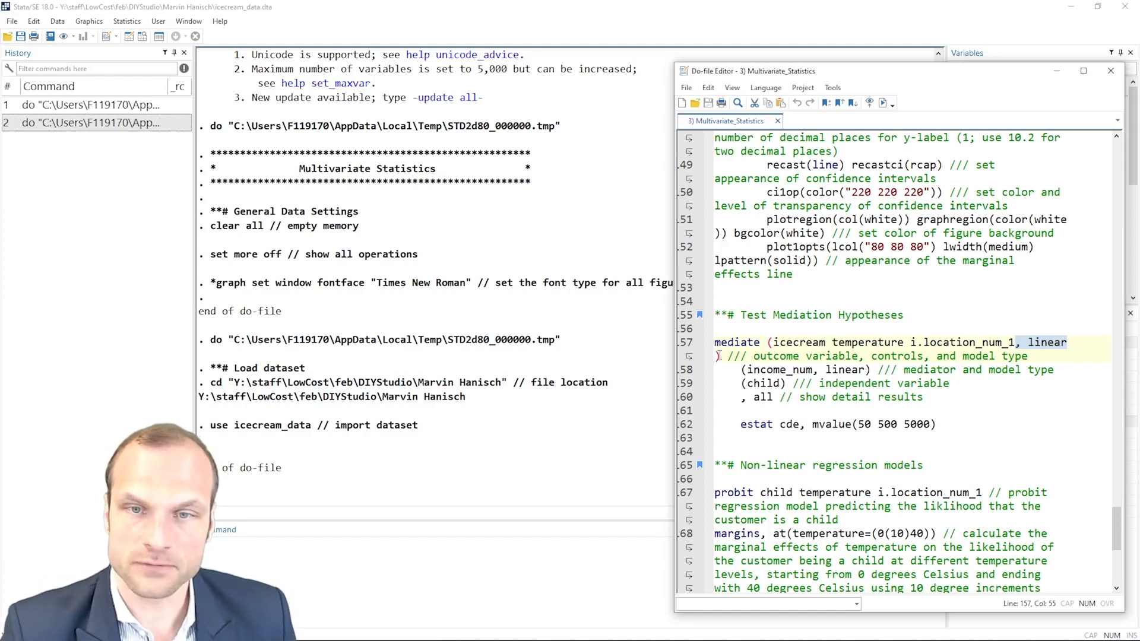
left_click(684, 370)
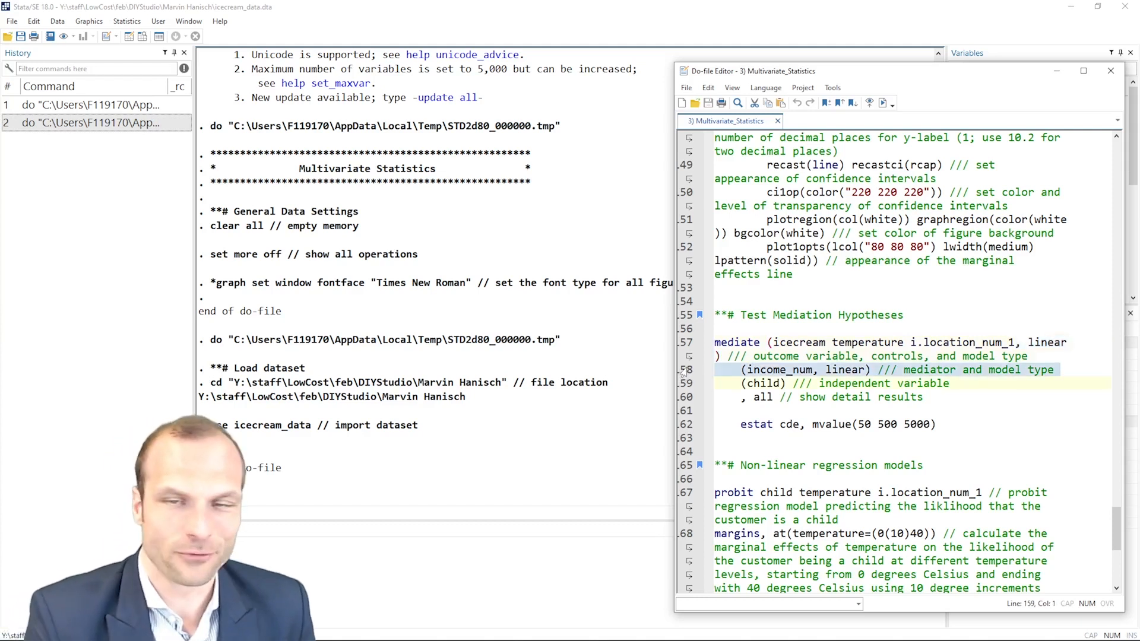
double_click(763, 370)
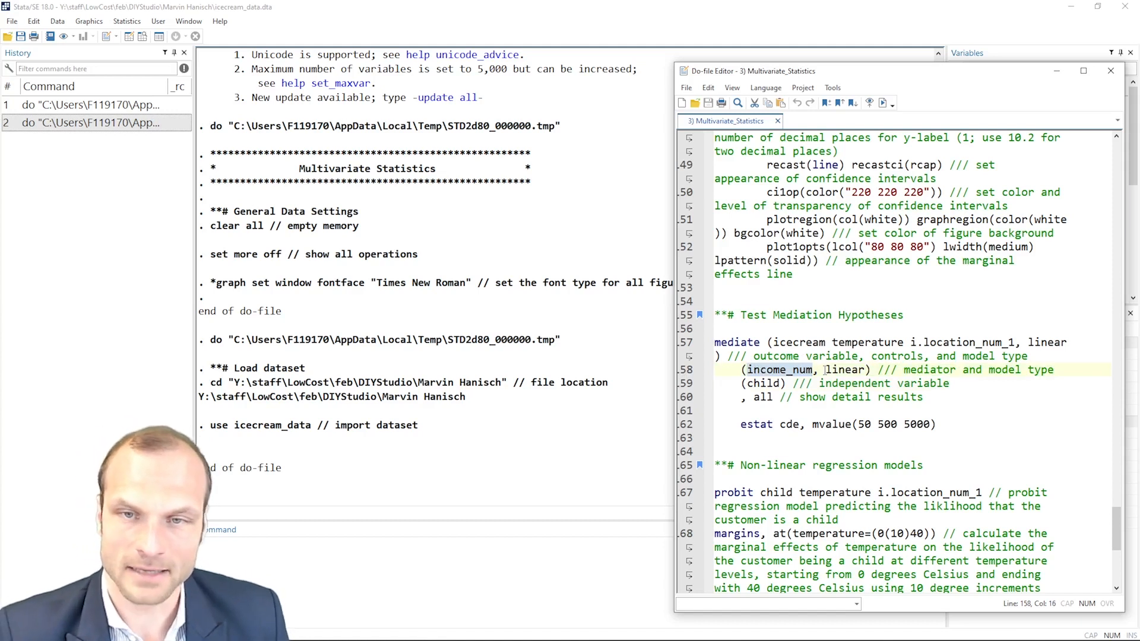
double_click(842, 370)
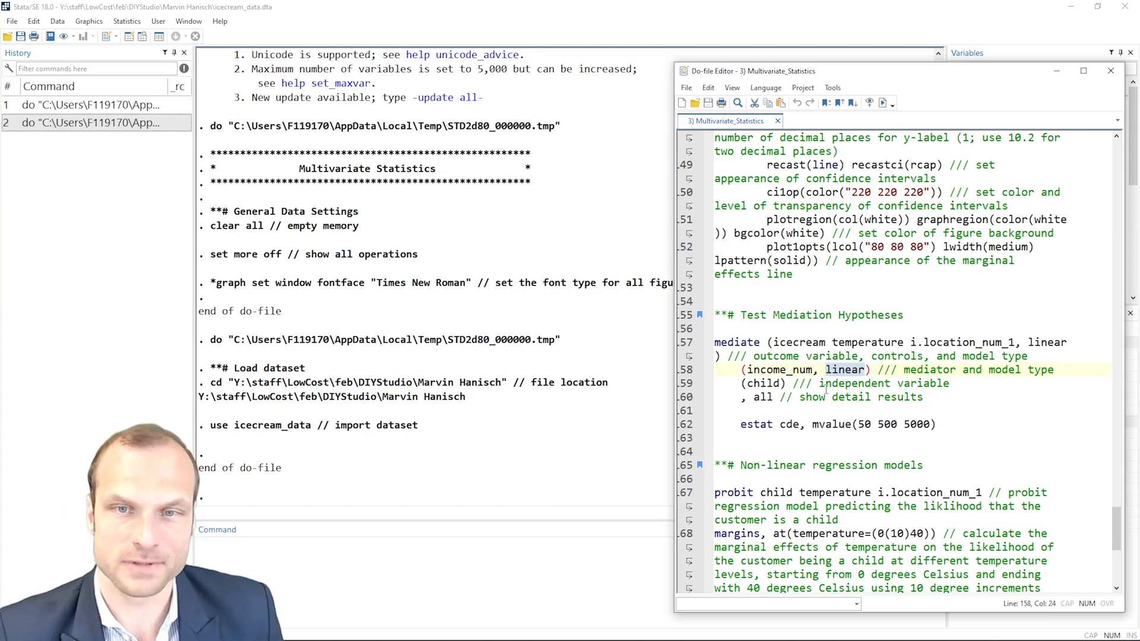
left_click(685, 384)
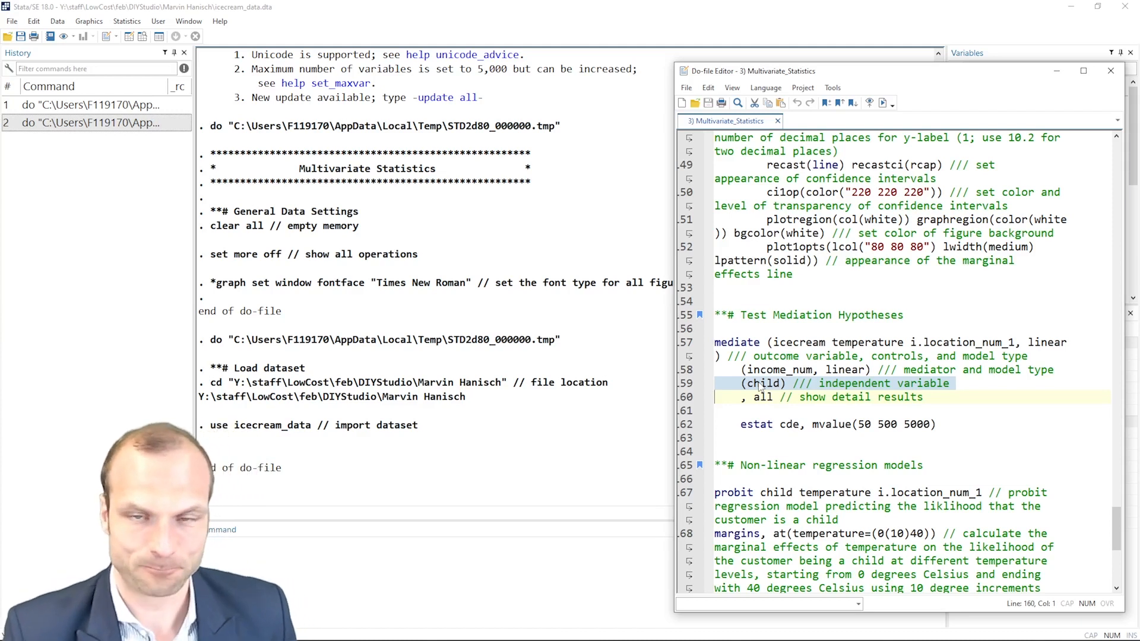
left_click(758, 395)
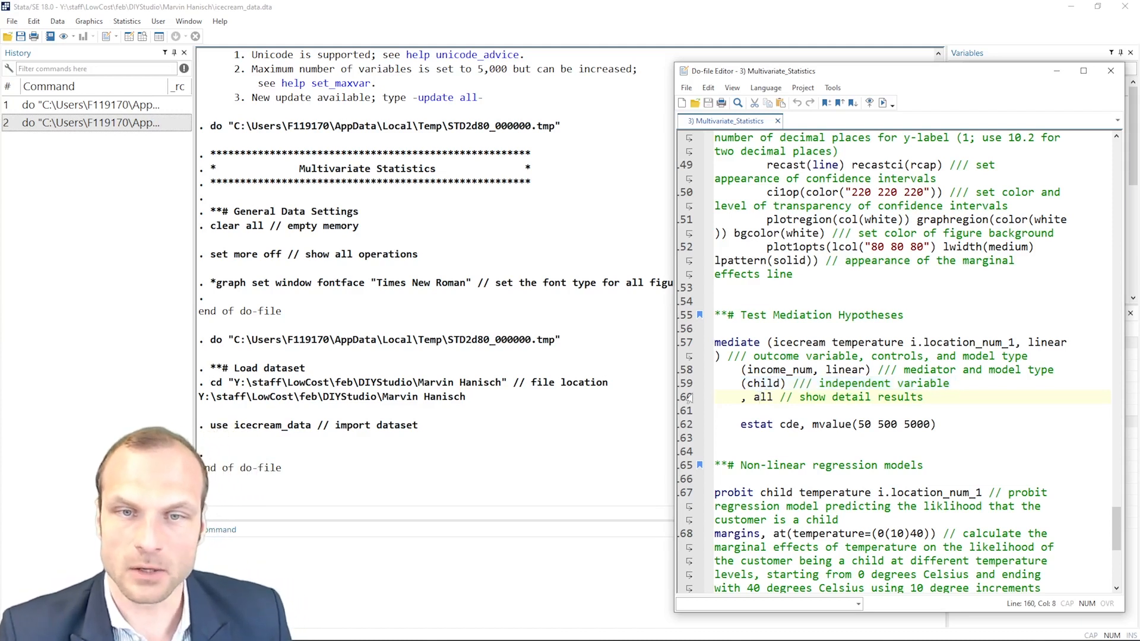
left_click(687, 399)
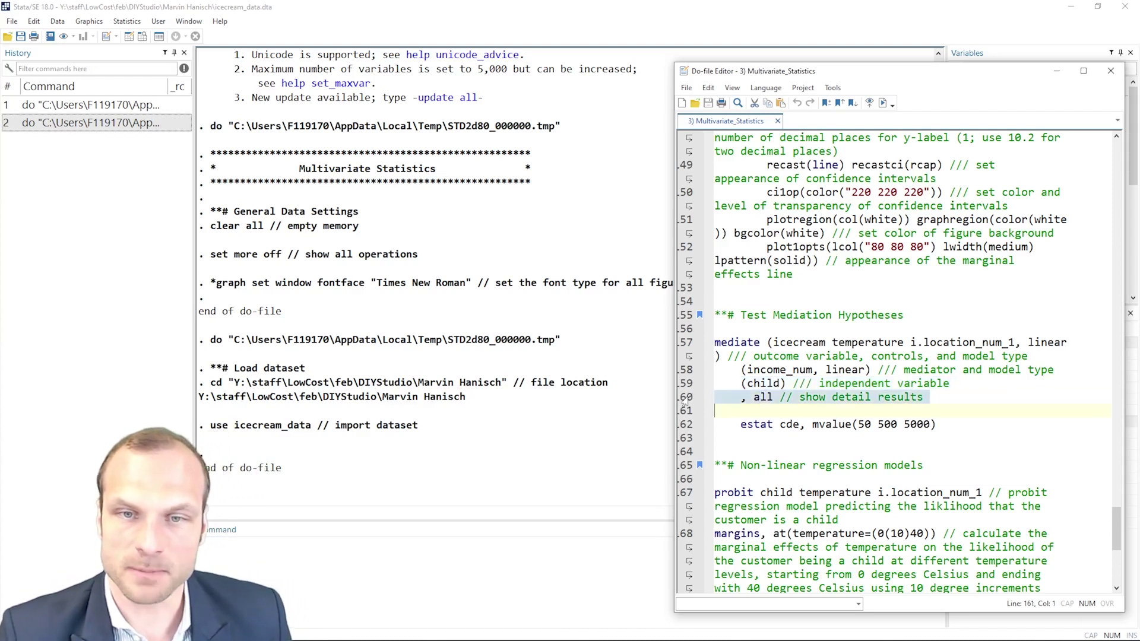
left_click(812, 403)
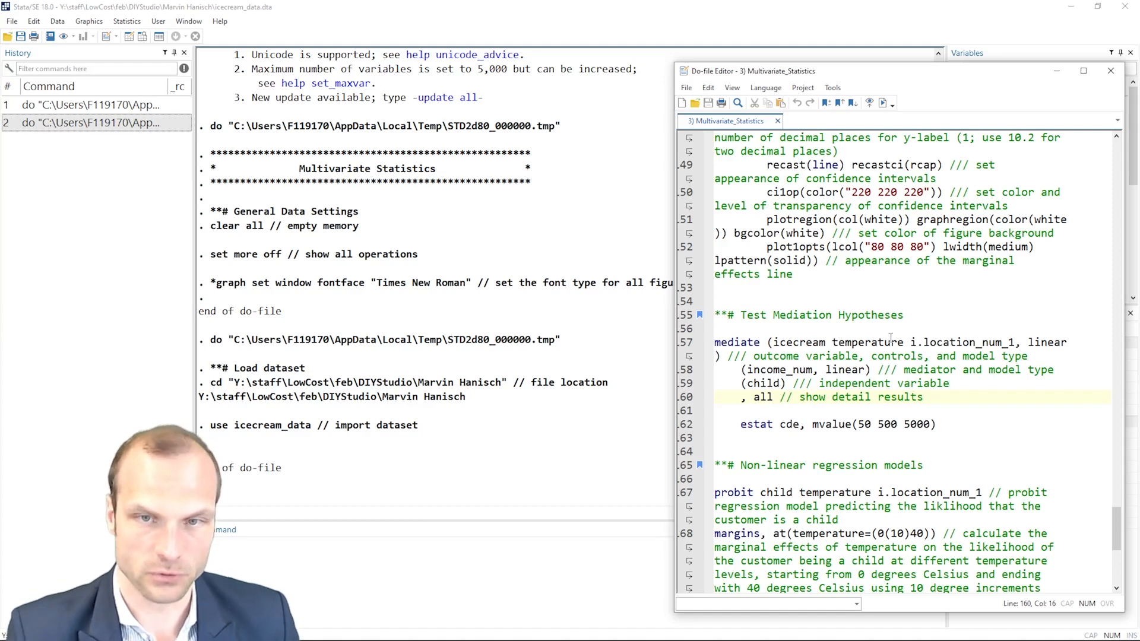
- Run the mediate command on lines 57–60 to estimate POmeans, NIE, NDE, PNIE, TNDE and TE
left_click_drag(687, 342, 684, 398)
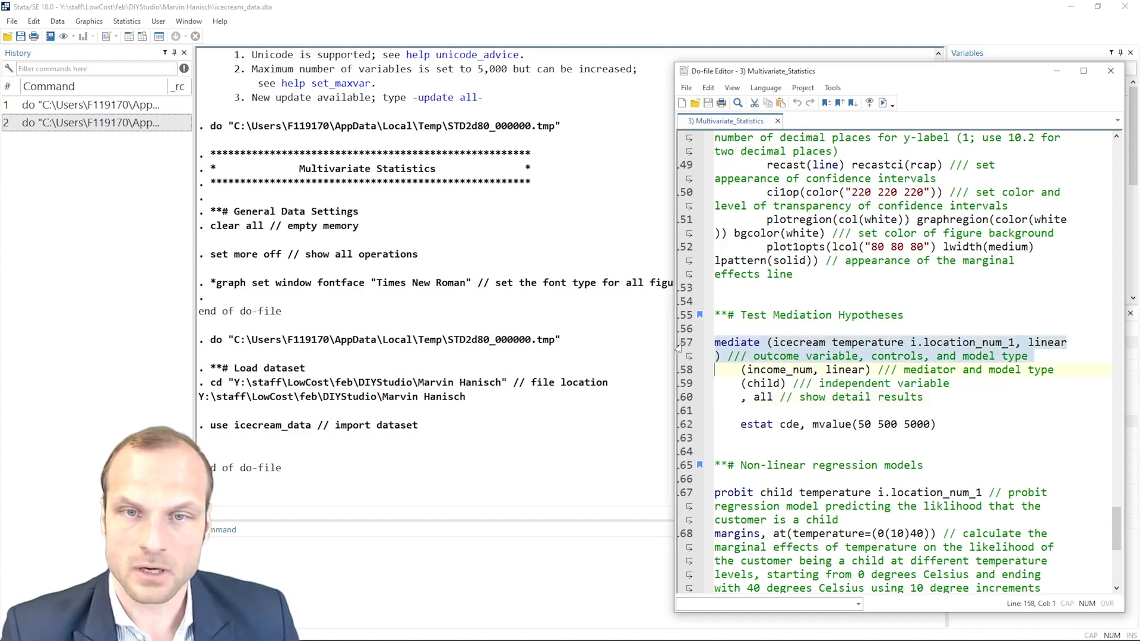
key("ctrl+d")
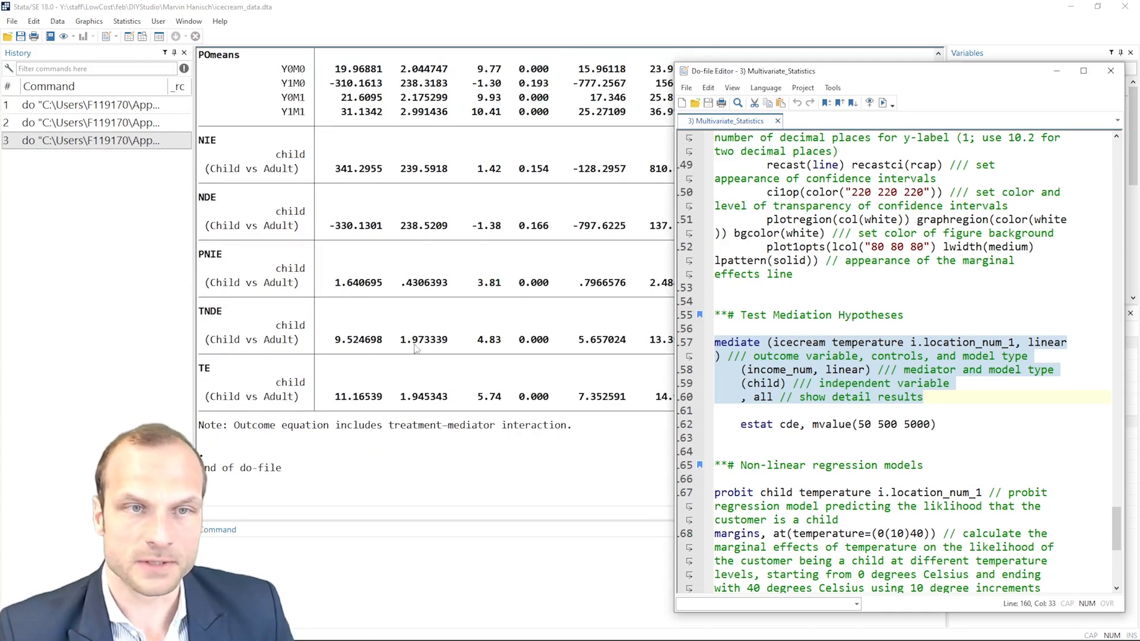
scroll(408, 332, "up", 3)
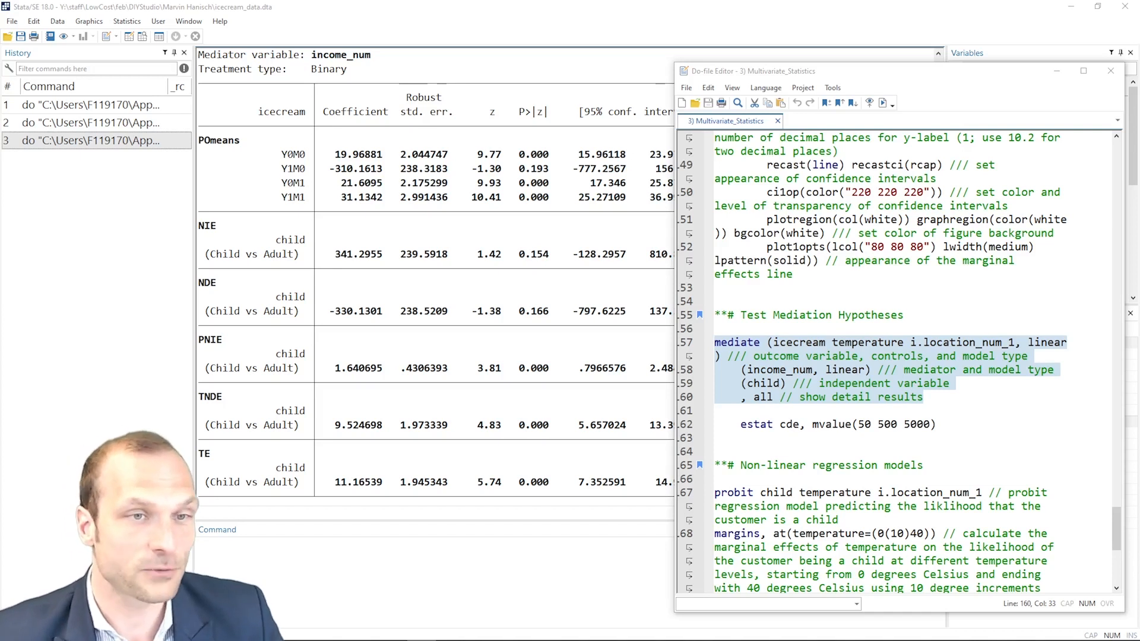
scroll(382, 352, "down", 1)
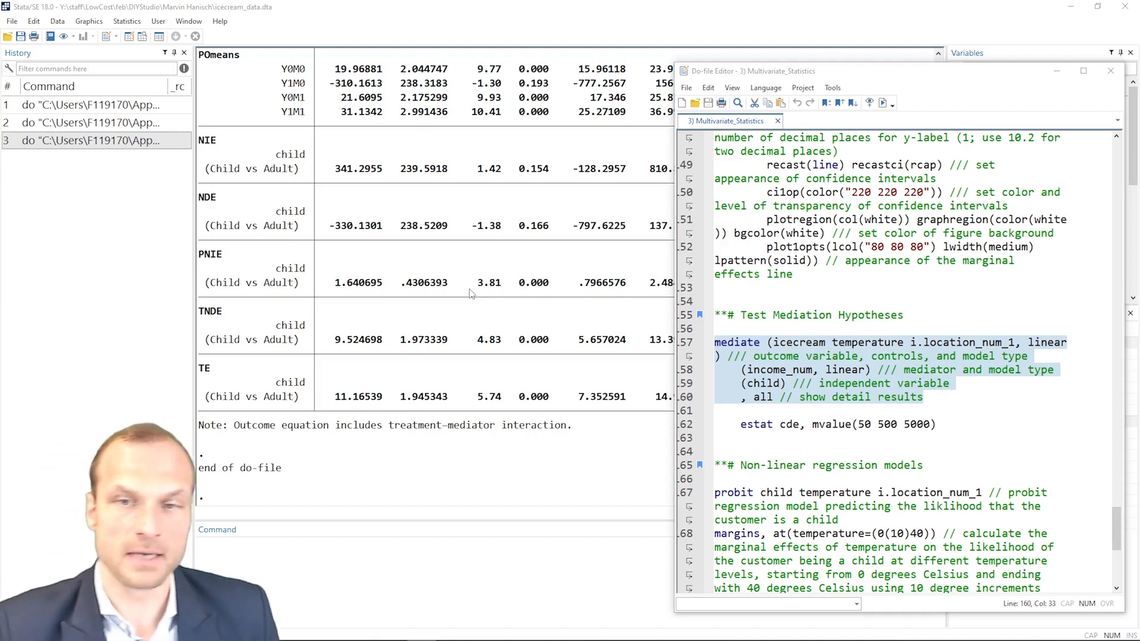
- Run estat cde, mvalue(50 500 5000) to get controlled direct effects of child by income_num
left_click(693, 426)
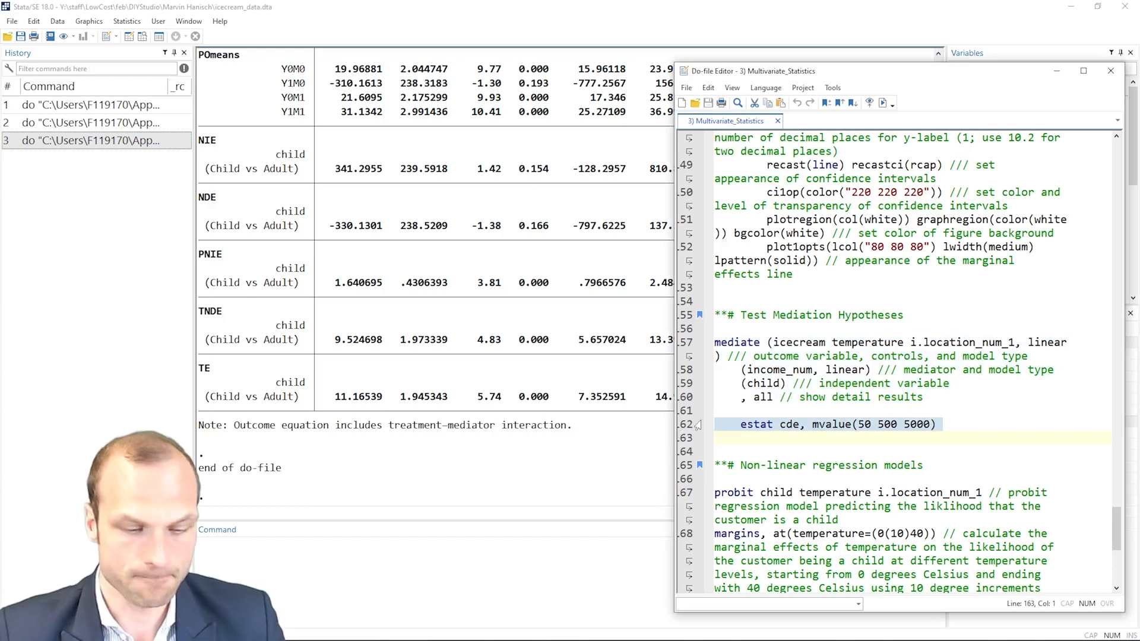
key("ctrl+d")
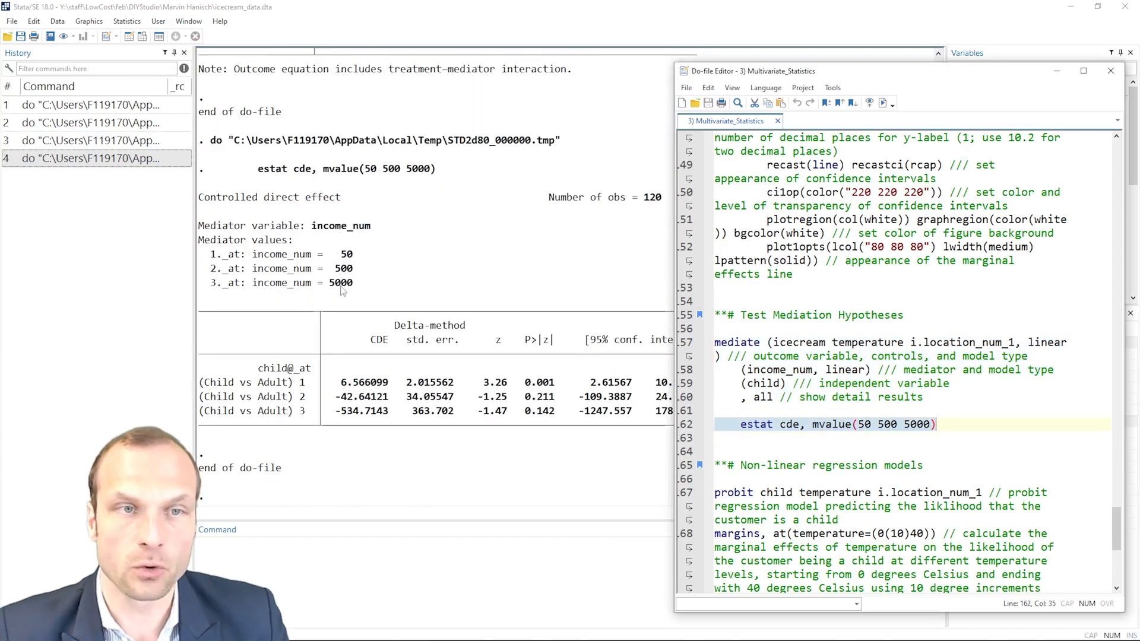